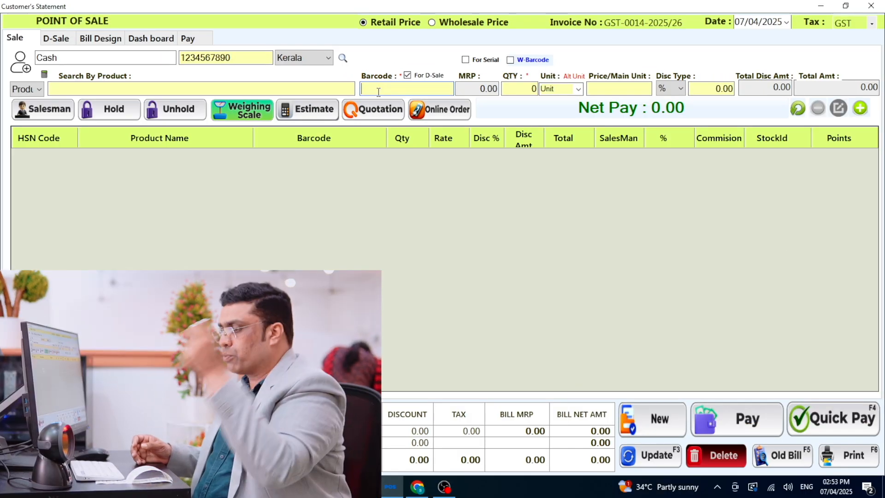
- Add one JENSE LEVIS MENS each for barcodes JE800, JE500 and JE400 to the retail bill
type("JE")
key("Return")
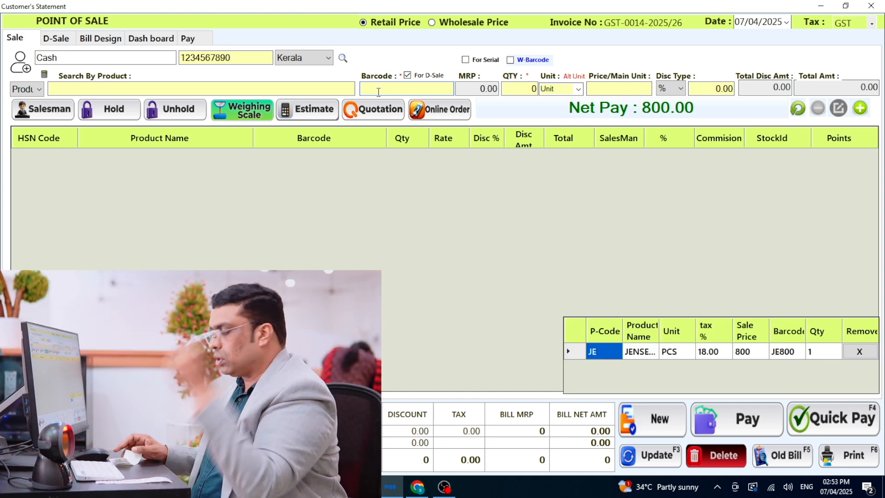
type("JE500")
key("Return")
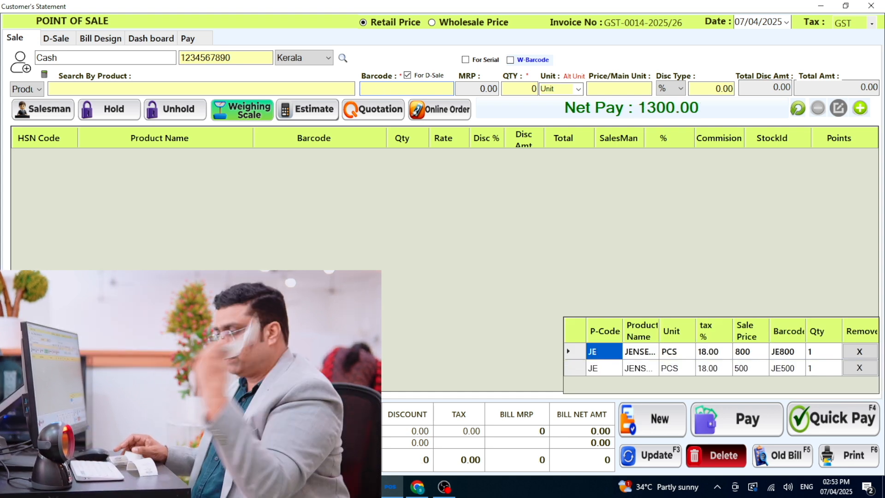
type("JE400")
key("Return")
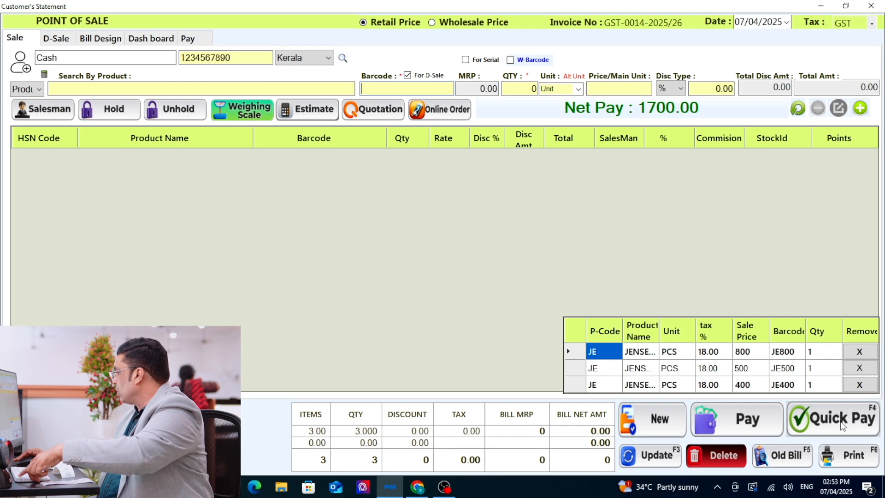
- Complete the cash sale with Quick Pay and enlarge the bill preview
left_click(830, 418)
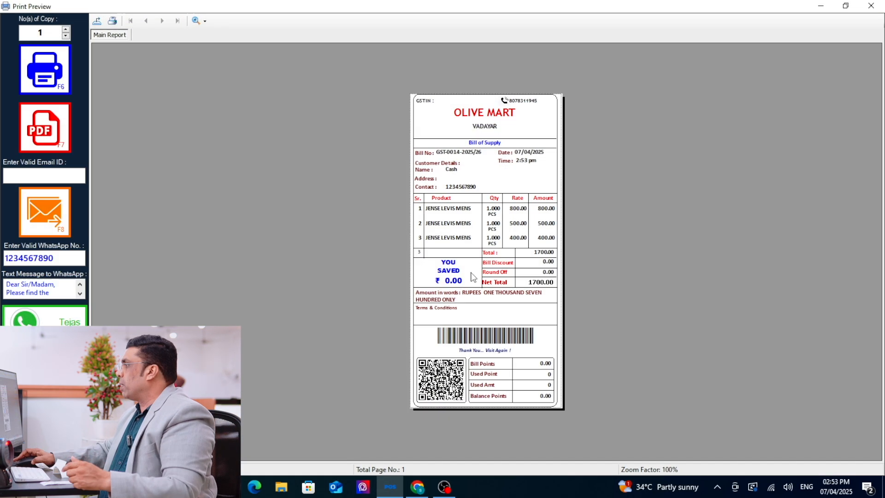
left_click(197, 22)
left_click(234, 83)
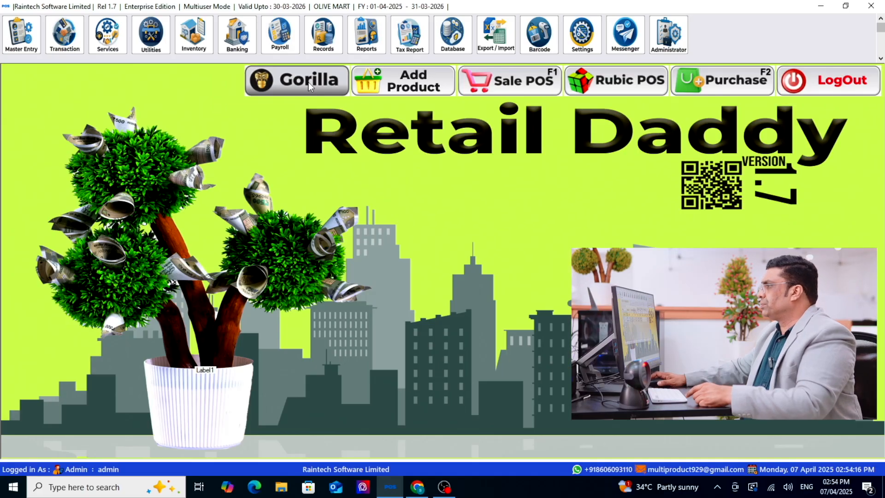
- Review the product list in Gorilla and close it
left_click(309, 83)
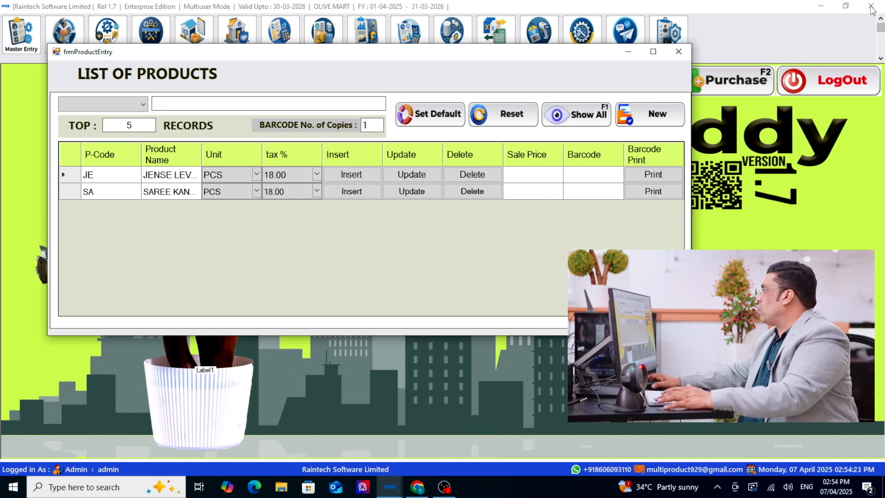
left_click(679, 51)
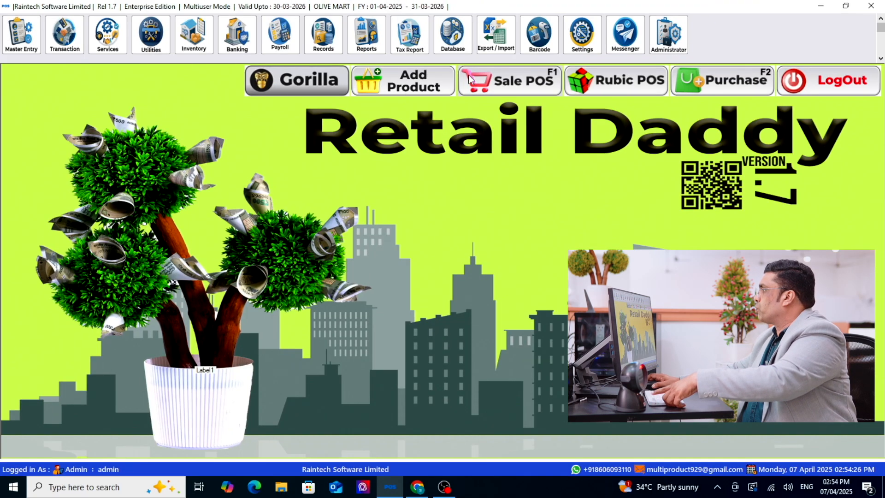
- Start a new POS sale and add JENSE LEVIS MENS at 400, 700 and 200 plus SAREE KANJIPURAM at 200 and 400
left_click(469, 79)
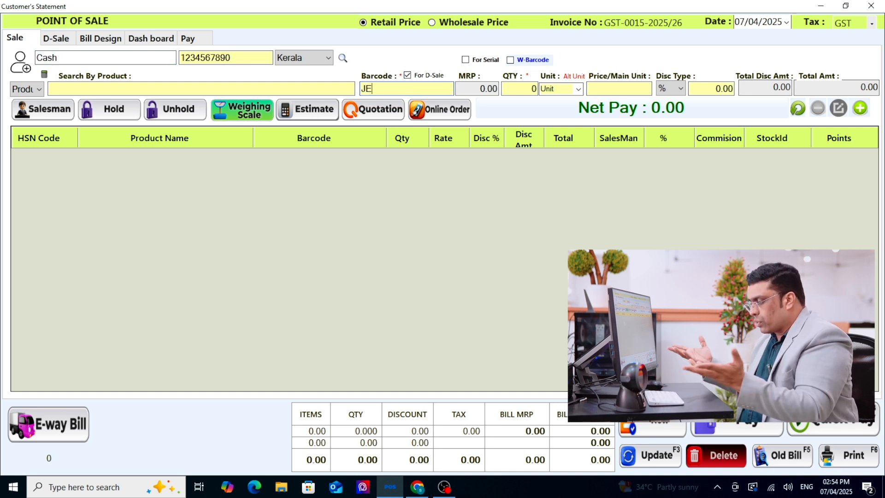
type("JE400")
key("Return")
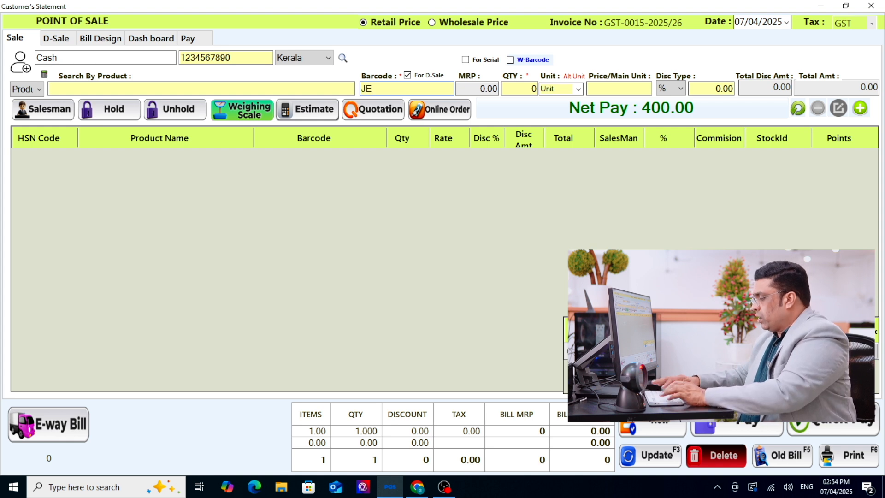
type("JE700")
key("Return")
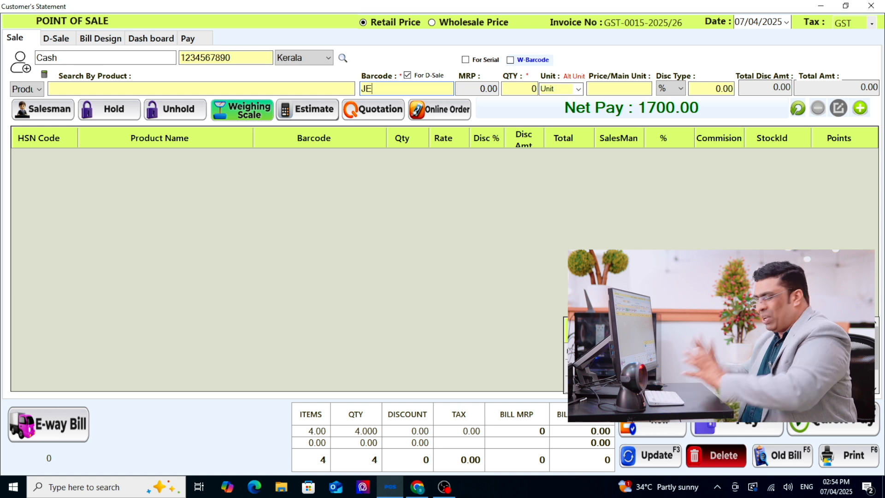
key("Return")
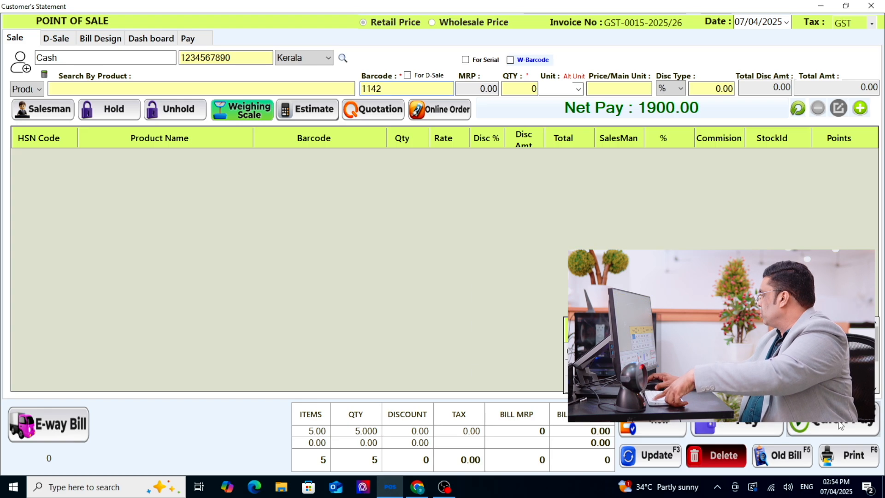
- Complete the sale with Quick Pay, then check the bill preview at 300% and print it
key("F6")
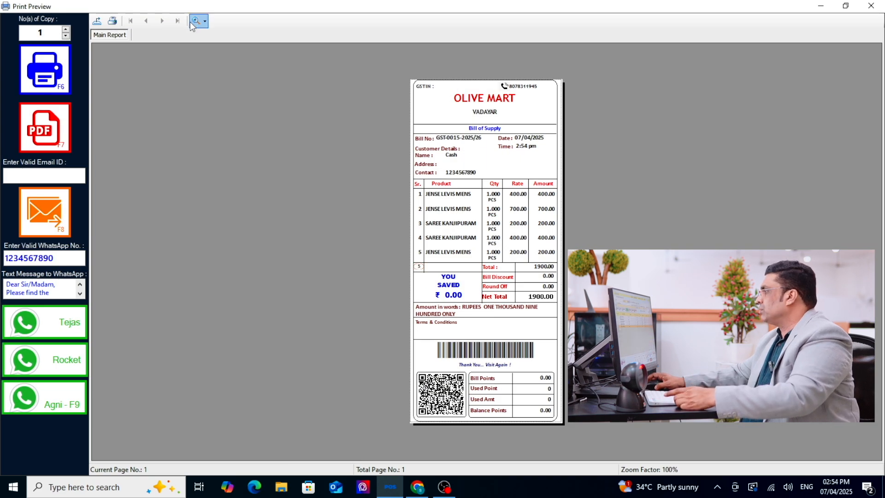
left_click(189, 22)
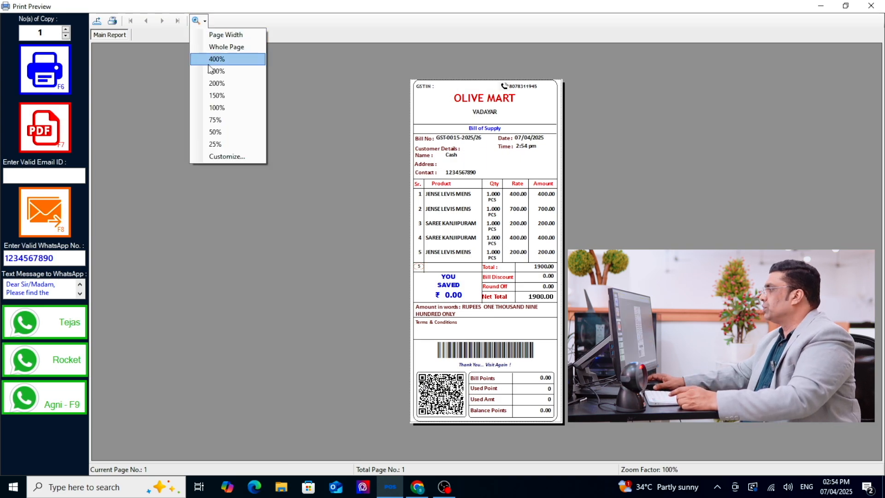
left_click(215, 66)
scroll(377, 192, "down", 6)
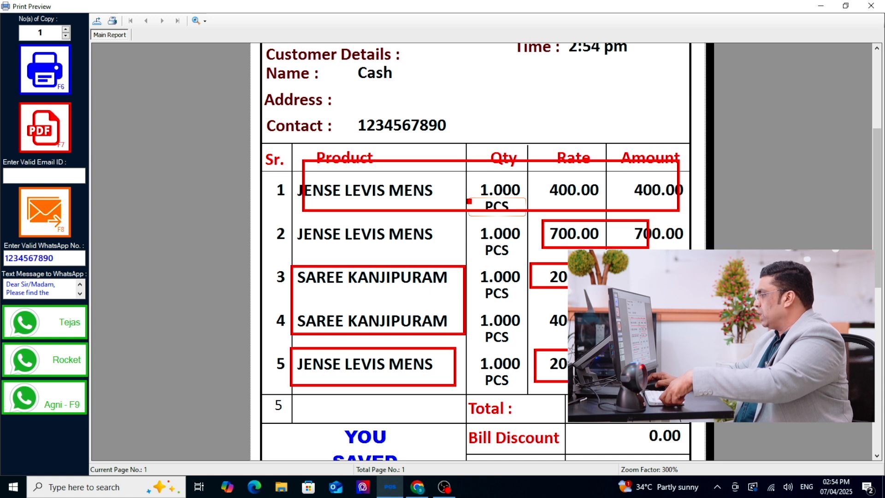
scroll(547, 302, "down", 6)
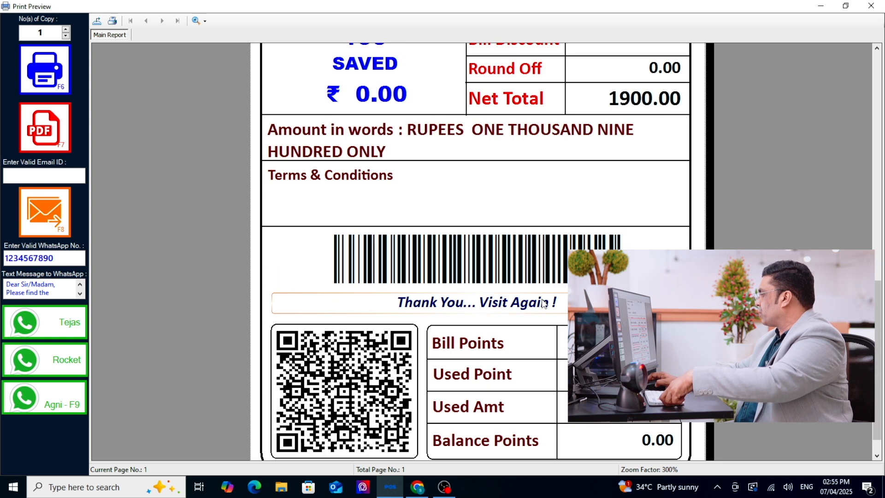
scroll(547, 303, "up", 7)
left_click(36, 85)
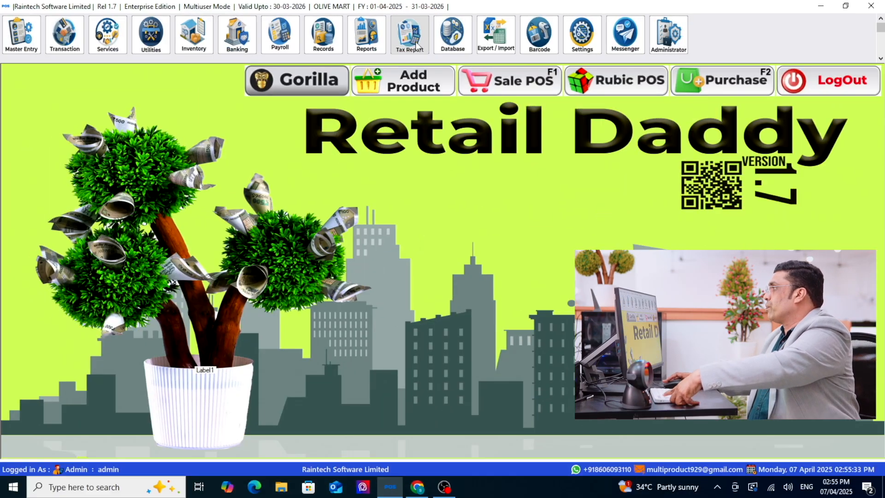
- Examine the products and GST columns of the latest invoices in the Sales Register (Item Wise) tax report and close it
left_click(414, 69)
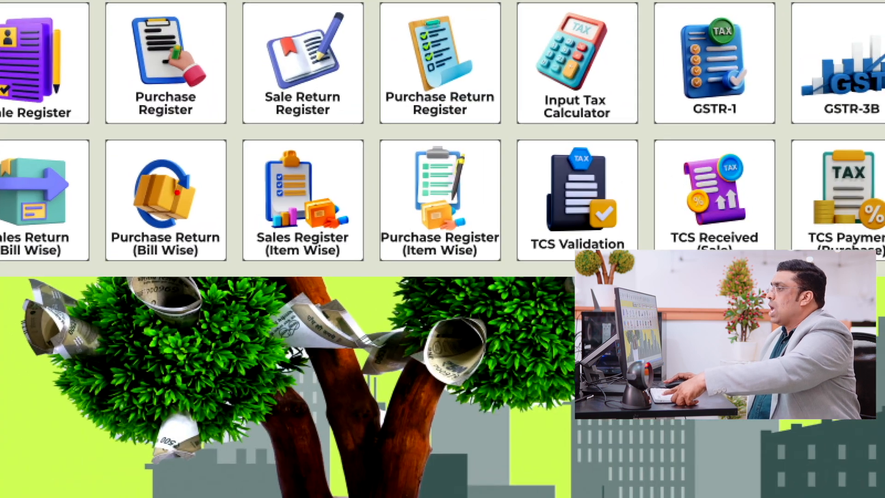
left_click(295, 189)
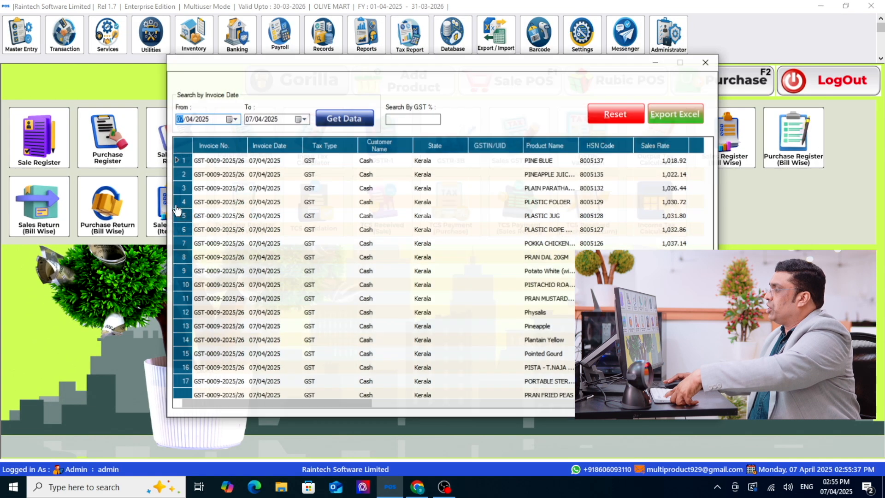
scroll(326, 228, "down", 15)
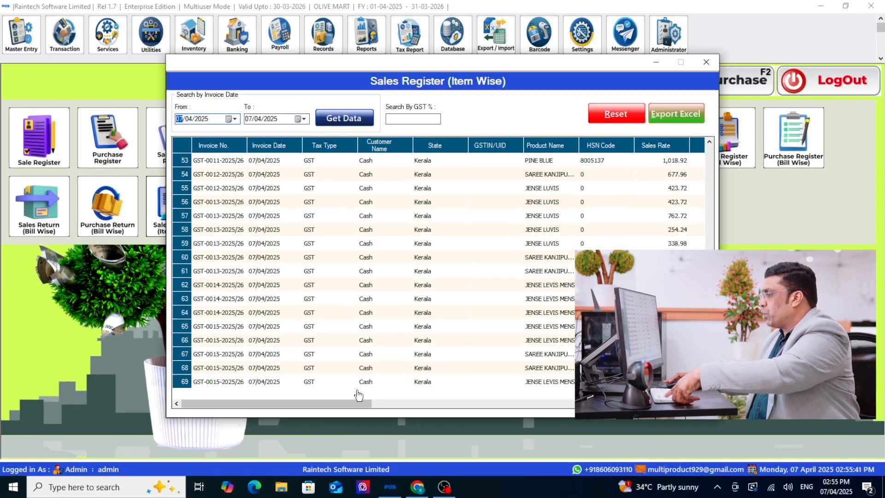
left_click_drag(322, 403, 415, 408)
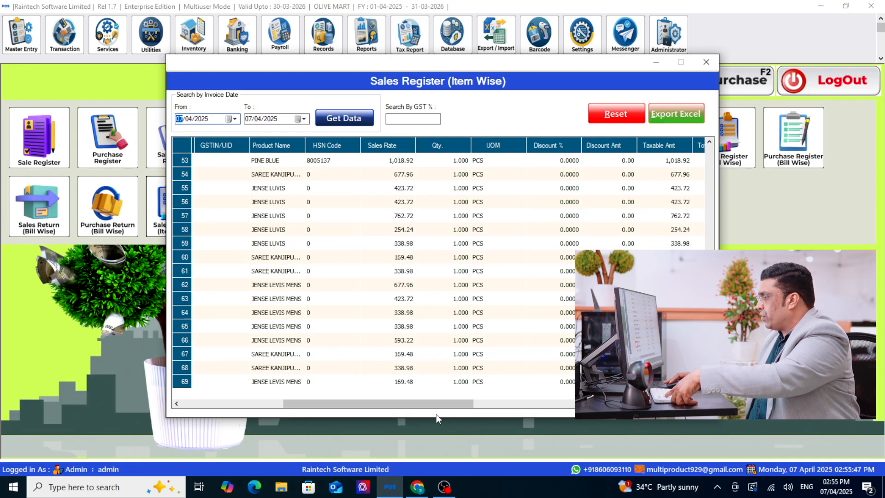
left_click_drag(603, 421, 724, 441)
left_click_drag(497, 413, 615, 415)
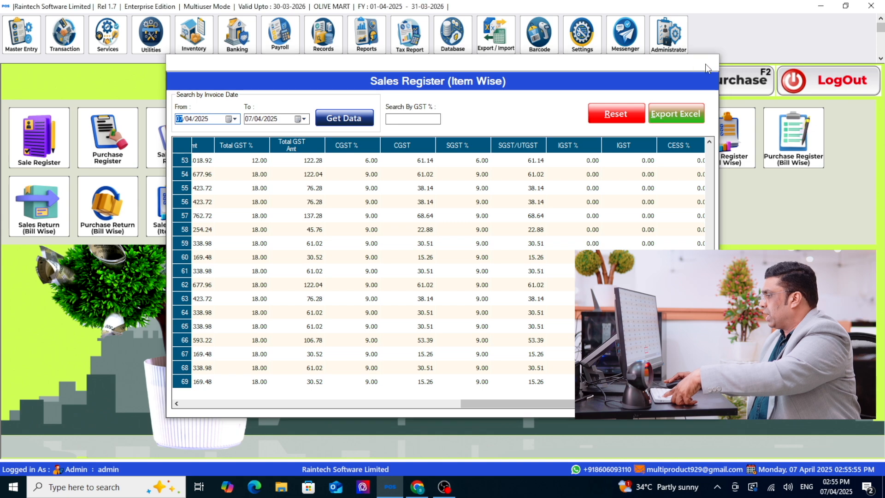
left_click(706, 62)
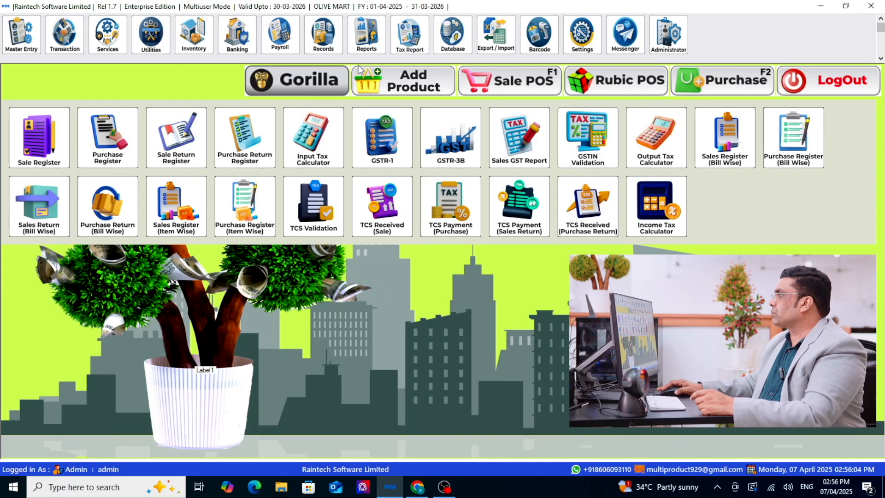
left_click(455, 35)
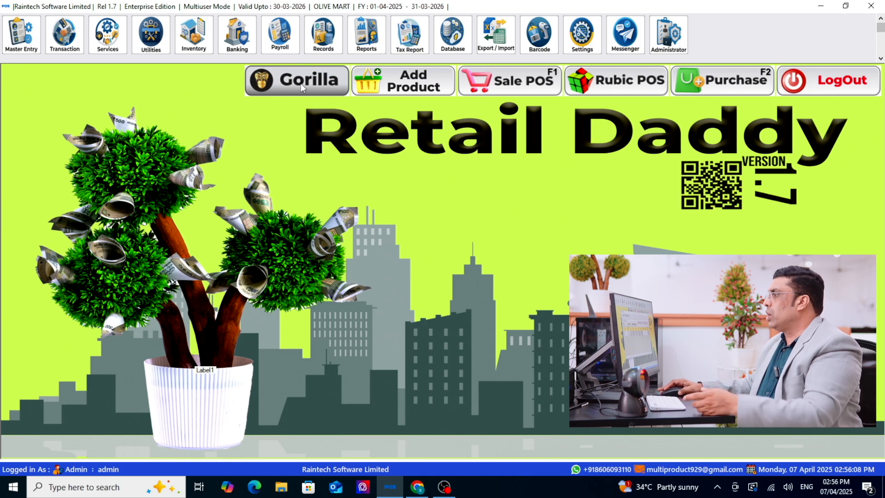
- Open the product defaults from the Gorilla product list and save 12 as the default GST rate
left_click(291, 94)
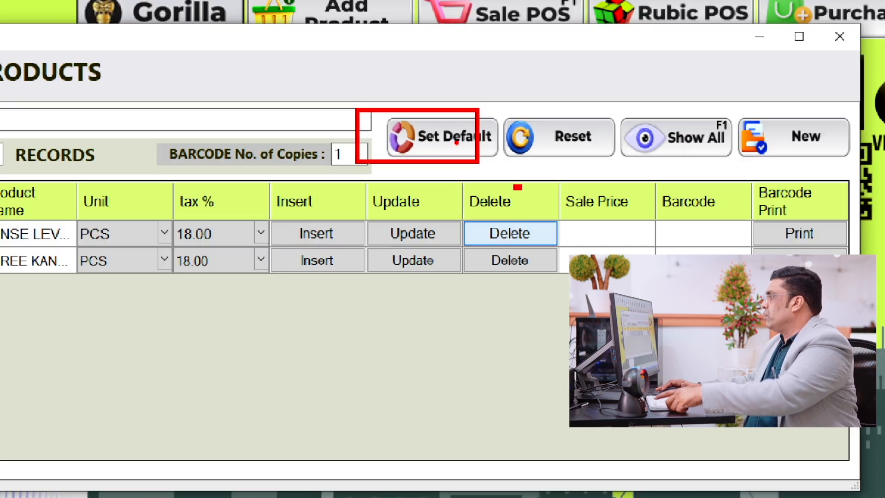
left_click(421, 124)
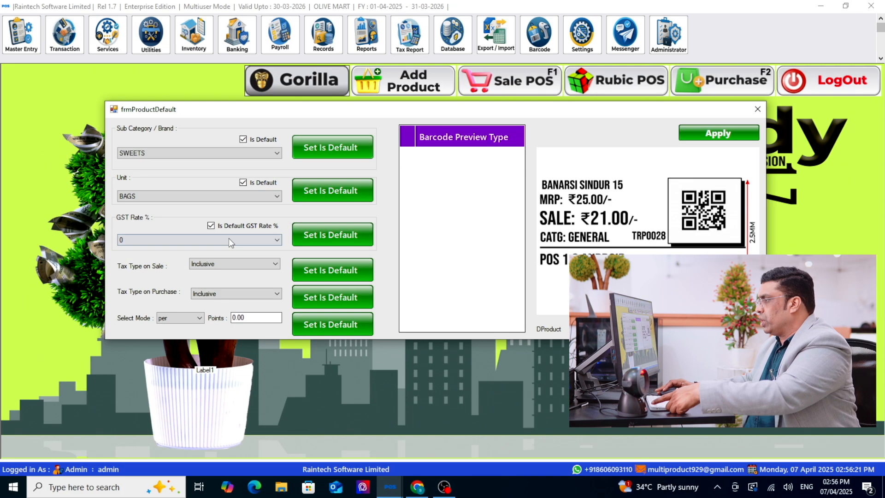
left_click(281, 286)
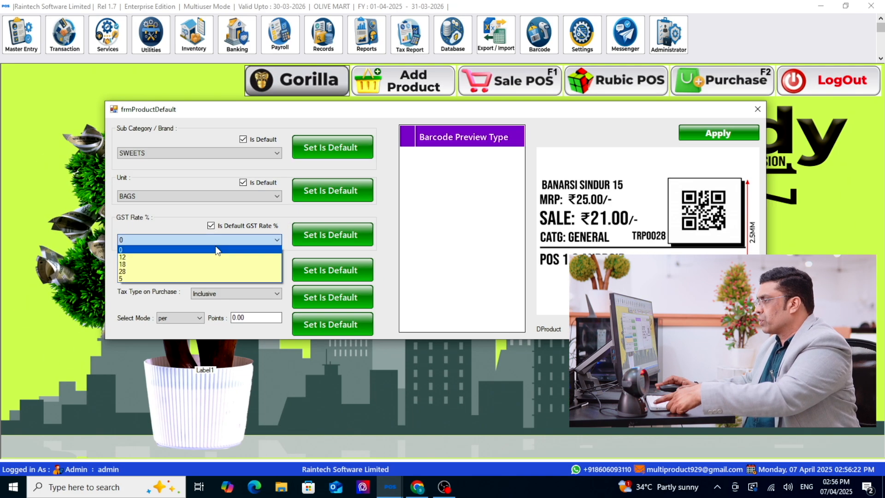
left_click(183, 257)
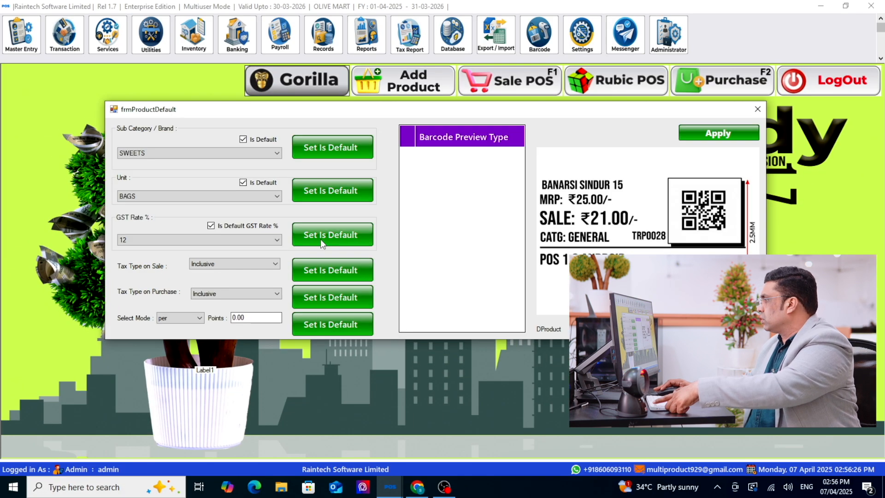
left_click(507, 198)
key("Return")
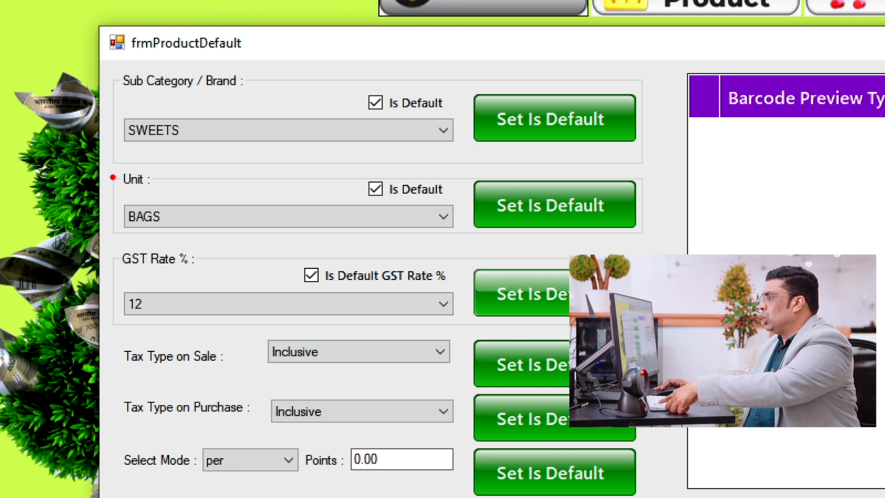
- Save PIECES as the default product unit and close the product defaults
left_click(156, 199)
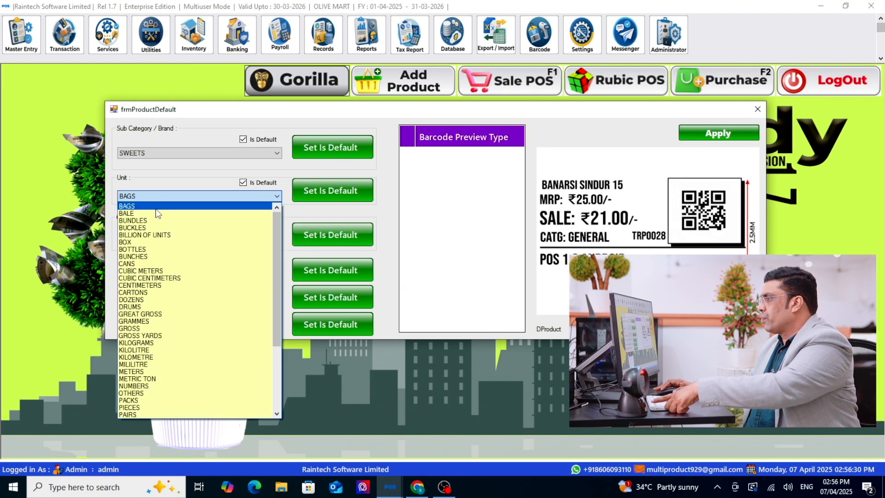
scroll(162, 353, "down", 3)
scroll(146, 387, "down", 3)
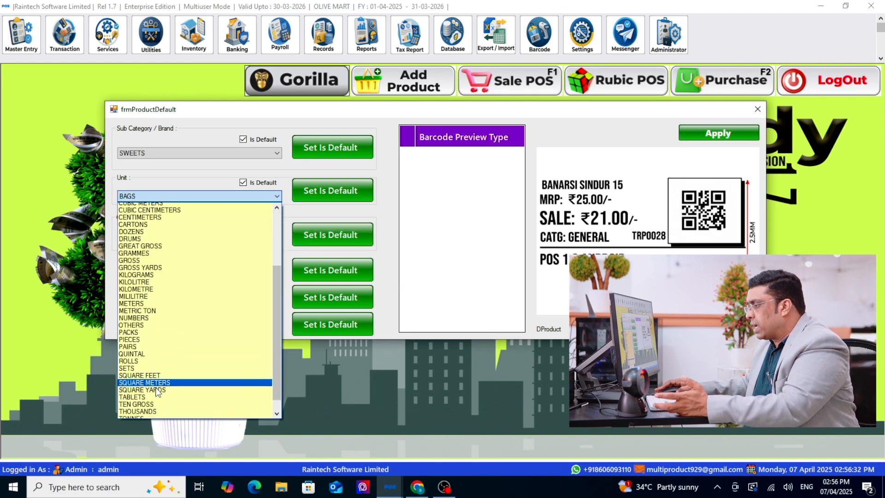
scroll(156, 388, "up", 1)
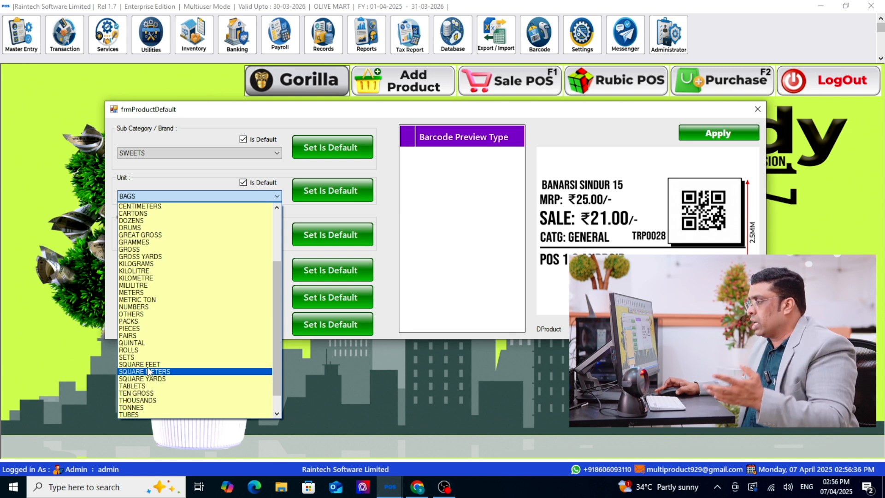
left_click(155, 328)
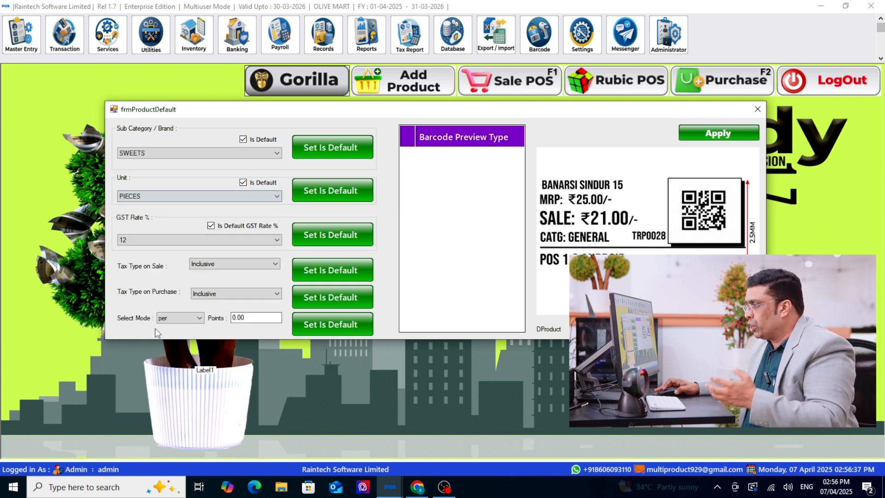
left_click(160, 156)
left_click(160, 158)
key("ctrl+1")
left_click(161, 158)
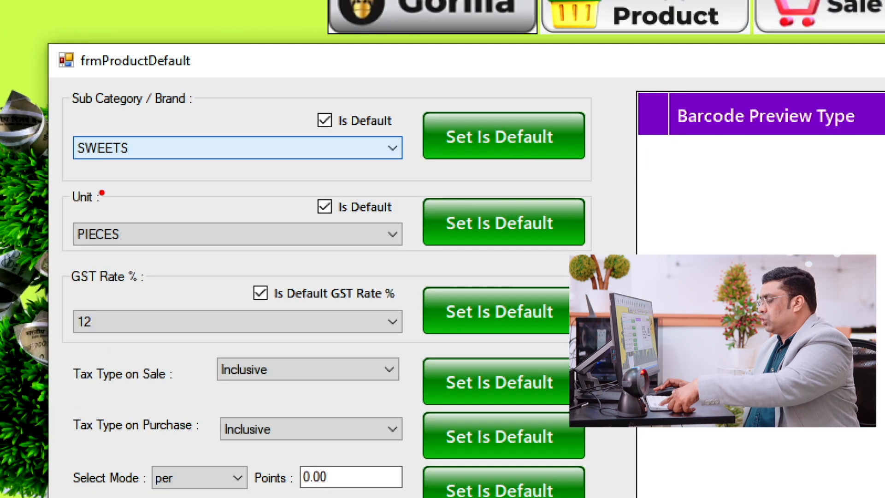
mouse_move(73, 197)
left_mouse_down()
mouse_move(124, 249)
mouse_move(266, 264)
left_mouse_up()
left_click_drag(420, 183, 528, 253)
key("Escape")
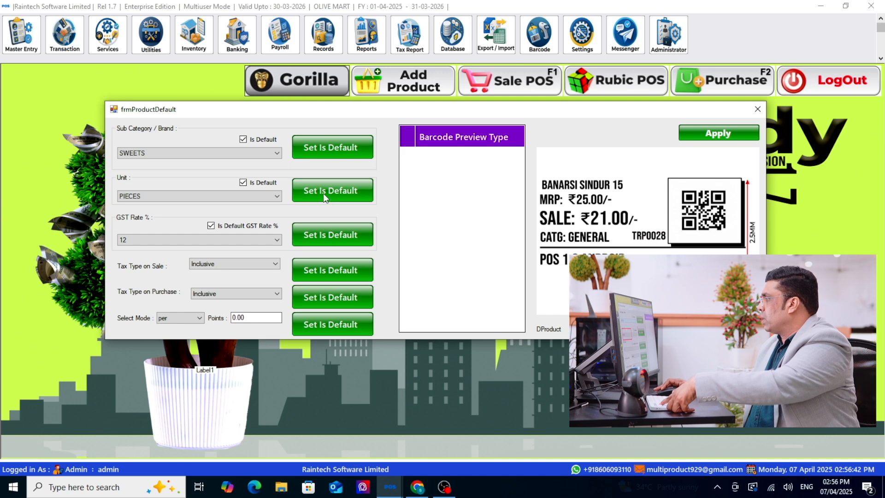
left_click(324, 197)
left_click(465, 283)
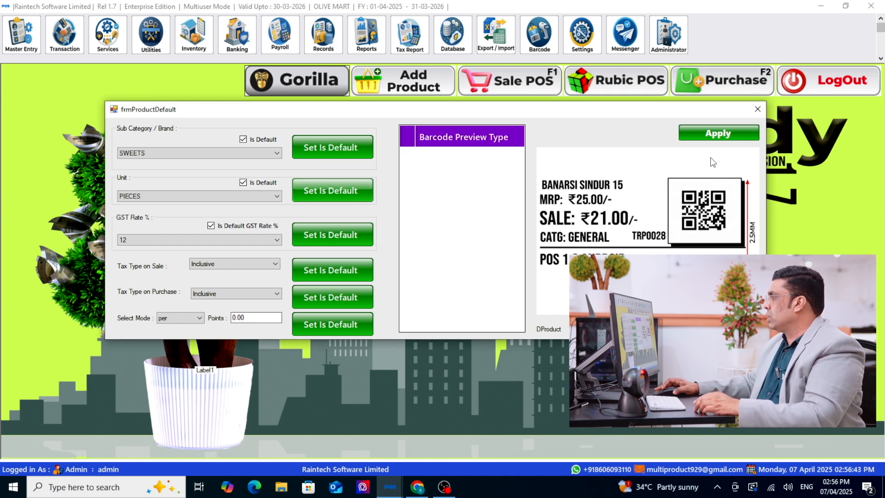
left_click(758, 110)
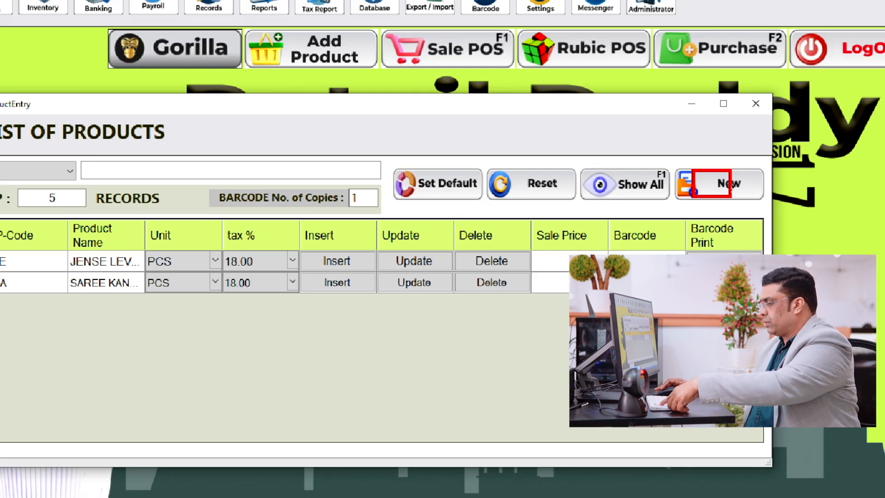
- Add the product T SHIRT with code TS, keeping the default unit and tax rate, and close the product list
left_click(727, 188)
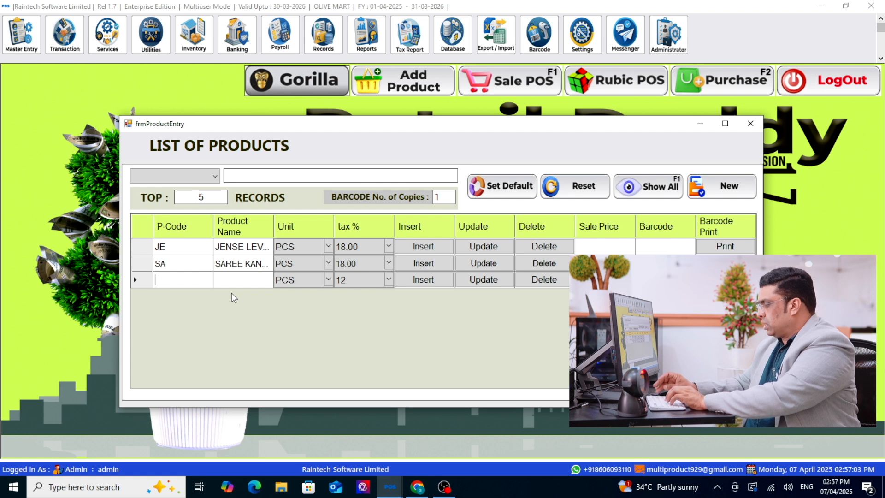
type("TS")
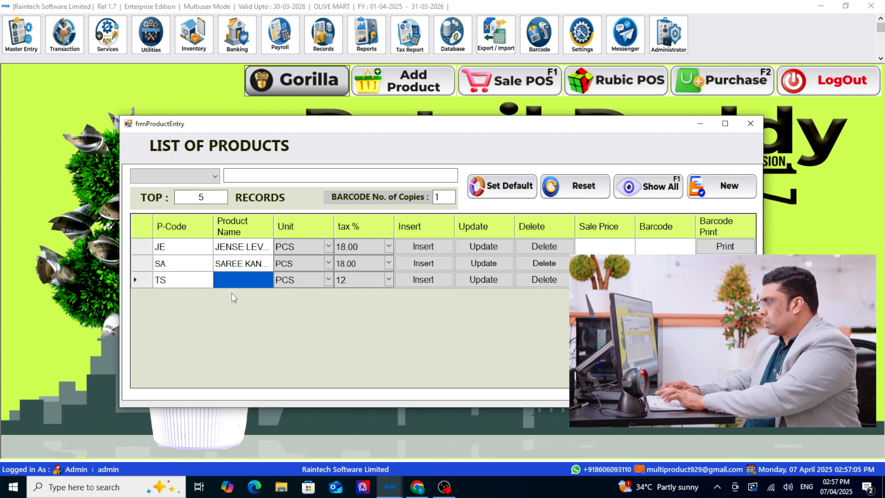
type("T SHI")
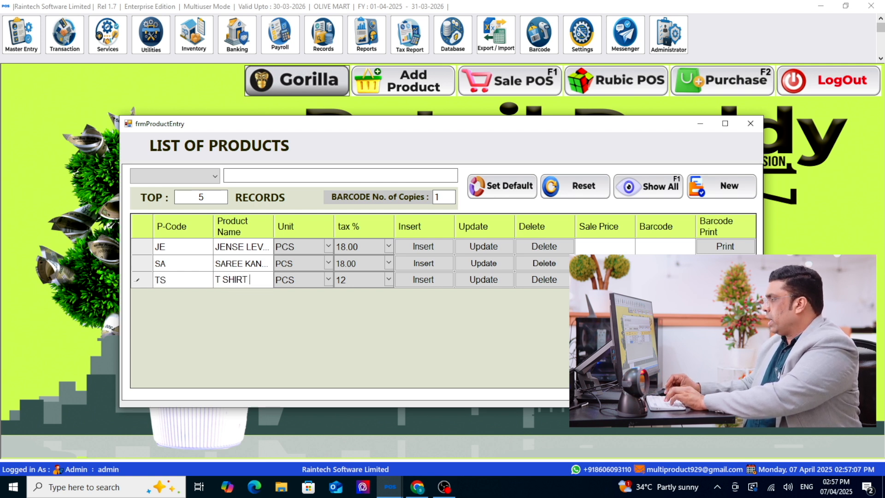
type("RT")
key("Return")
key("Return")
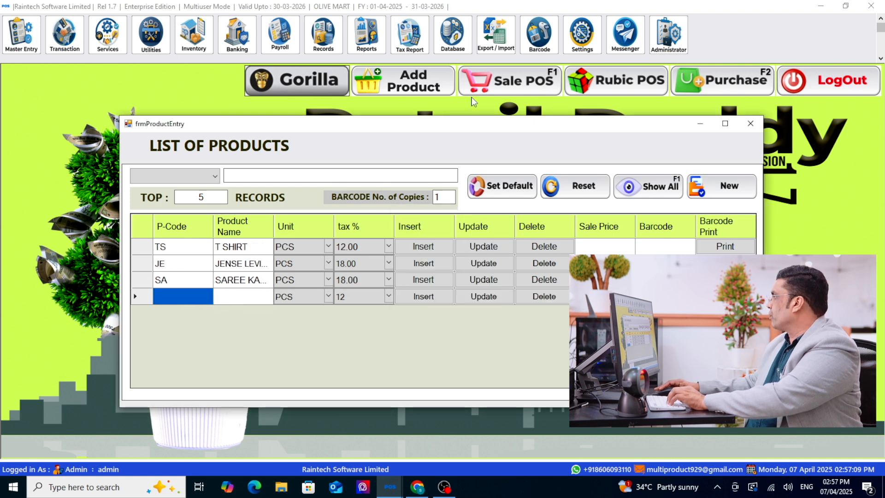
left_click(751, 123)
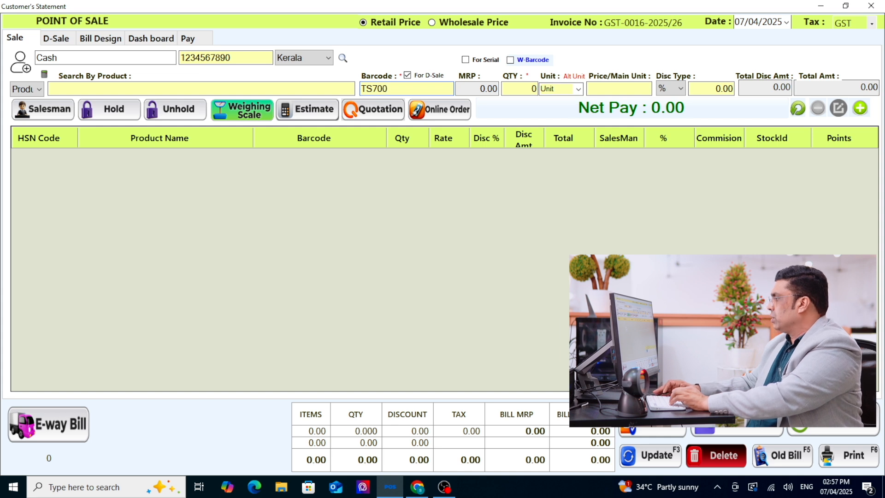
- Bill T SHIRT at 700, 500 and 200 by price-coded barcode, plus JENSE LEVIS MENS at 400 and SAREE KANJIPURAM at 500, and preview the bill
key("Return")
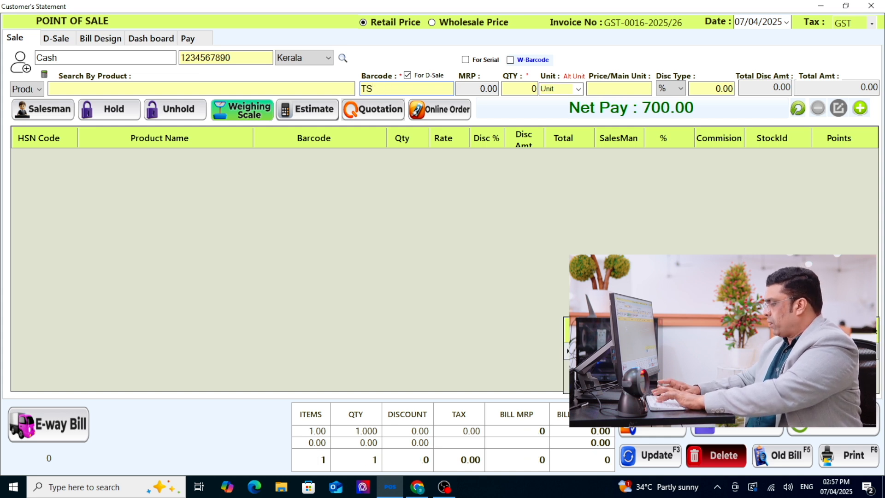
type("TS500")
key("Return")
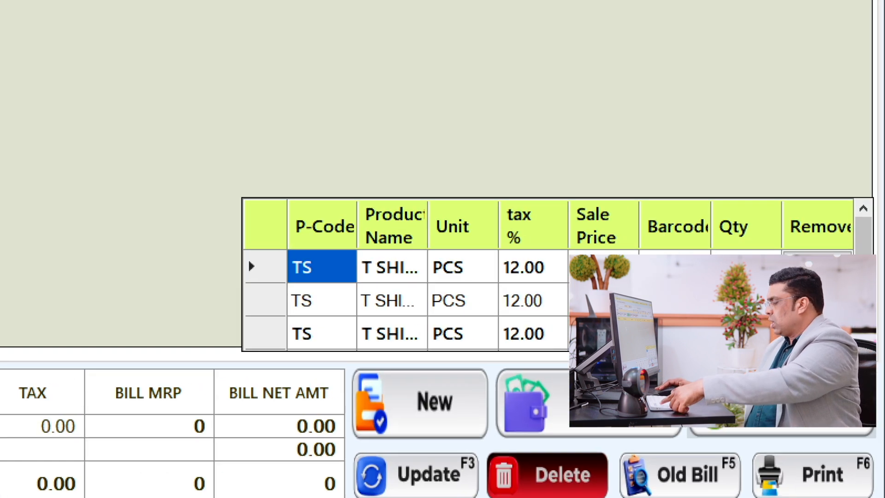
type("1147")
key("F6")
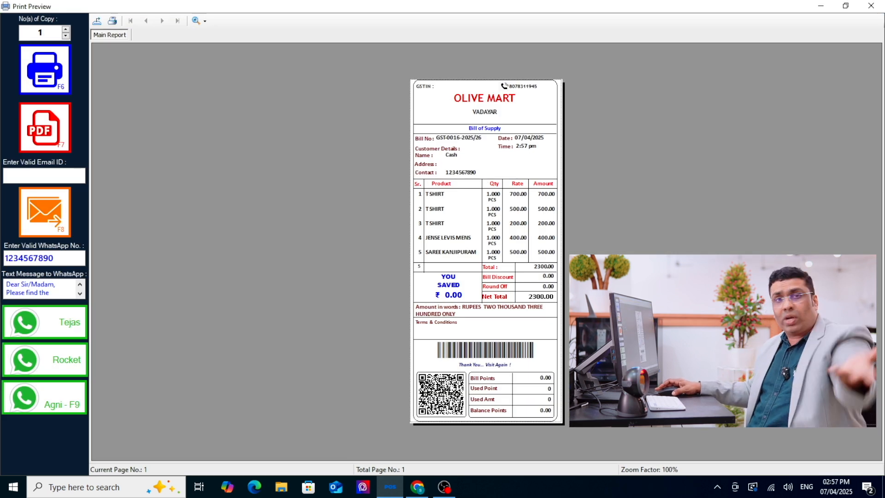
- Enlarge the bill preview to 300% and check its product lines and net total
left_click(203, 20)
left_click(230, 75)
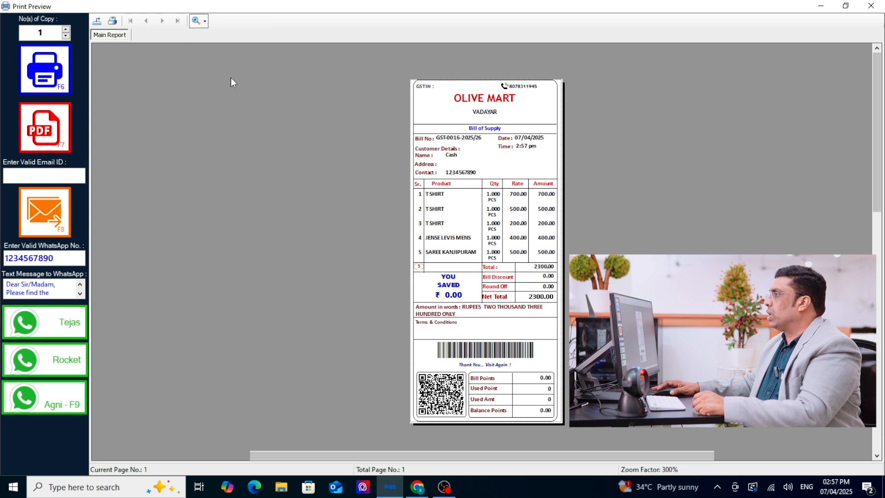
scroll(557, 239, "down", 1)
left_click(541, 230)
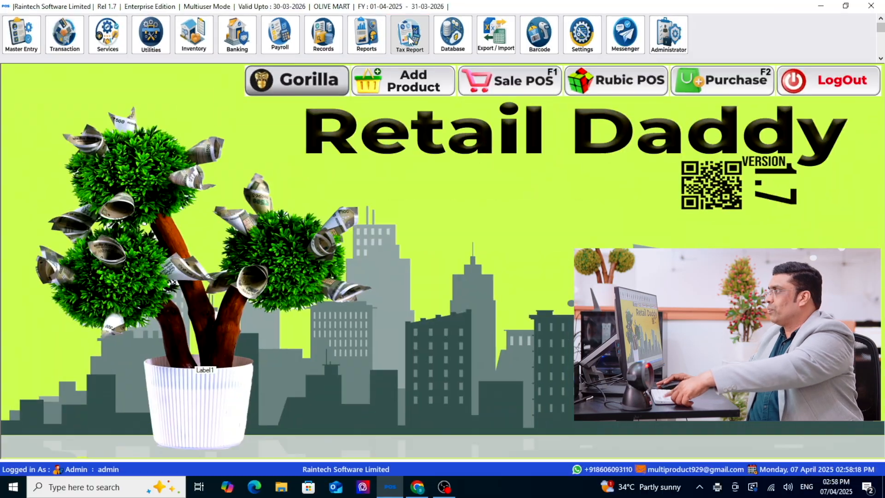
- Open the Sales Register (Item Wise) tax report and examine the product names and GST columns of the latest sales
left_click(466, 71)
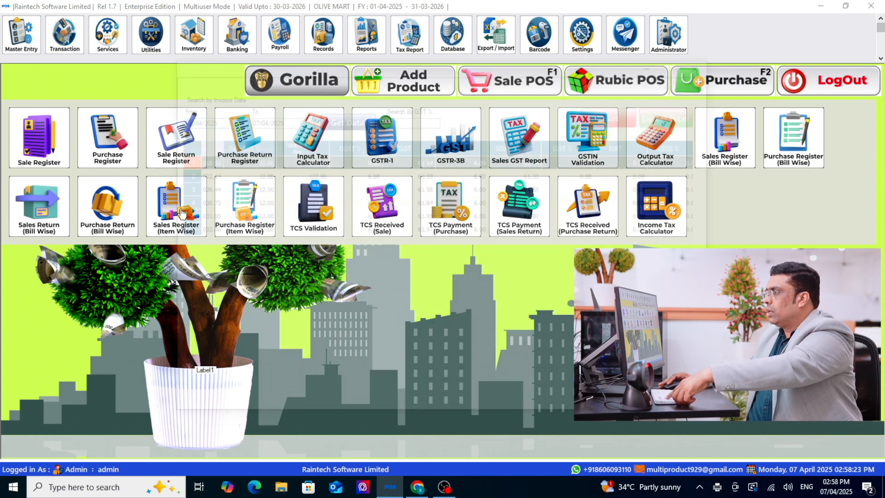
left_click(156, 198)
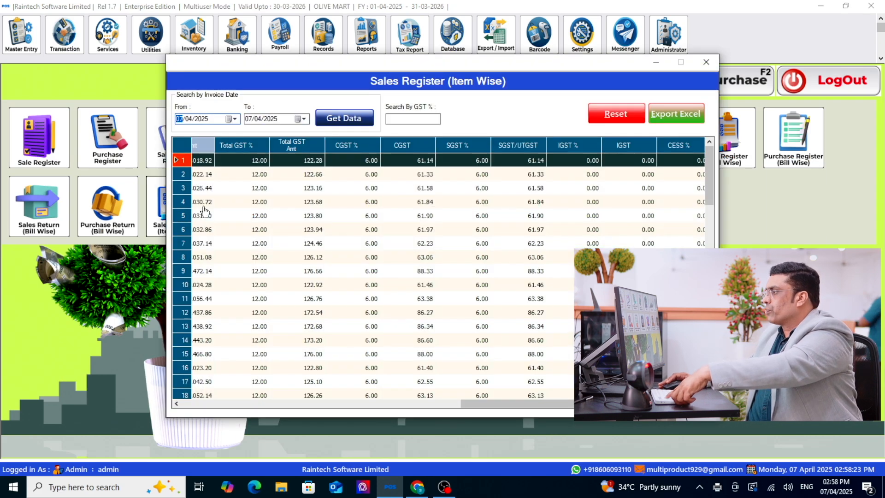
scroll(449, 261, "down", 10)
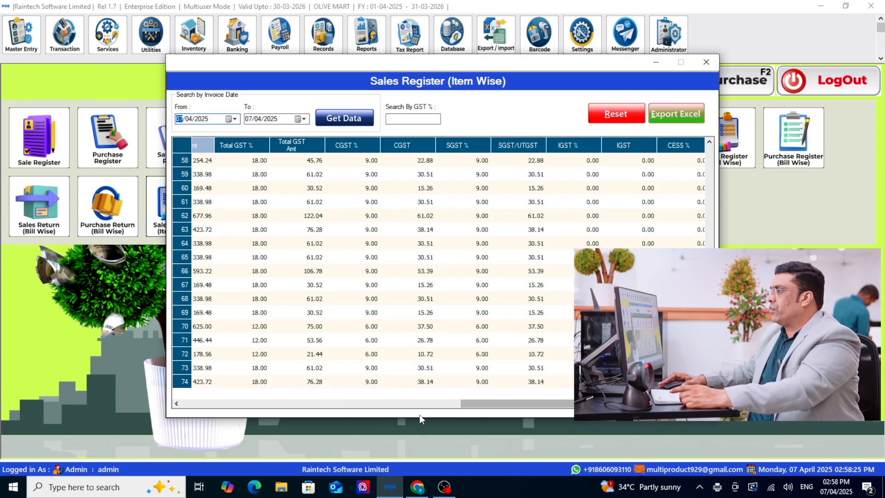
left_click_drag(489, 408, 301, 403)
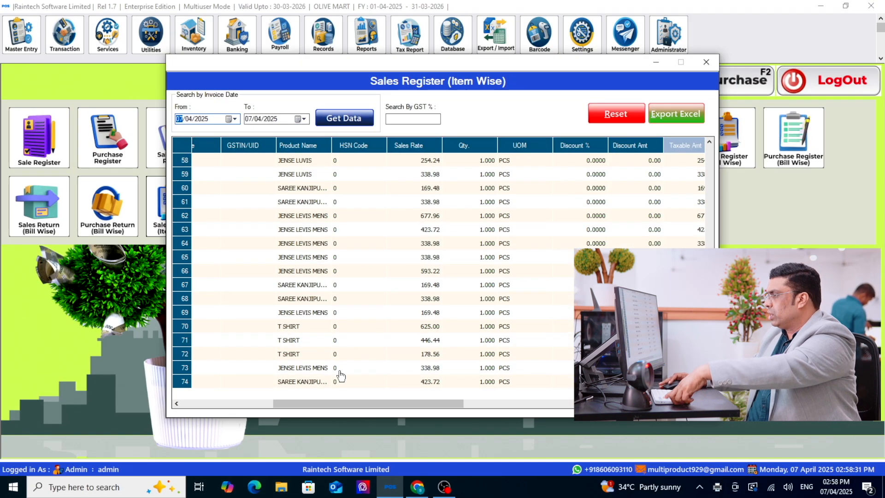
left_click_drag(330, 404, 500, 404)
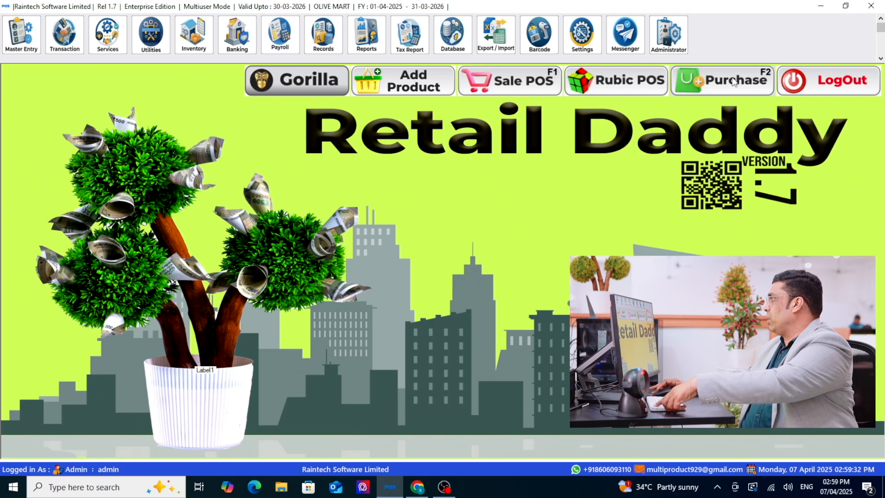
- Start a purchase entry for ABC SUPPLIER and load the invoice 2 PDF from the Desktop into the R.D. Gorilla PDF reader
left_click(735, 110)
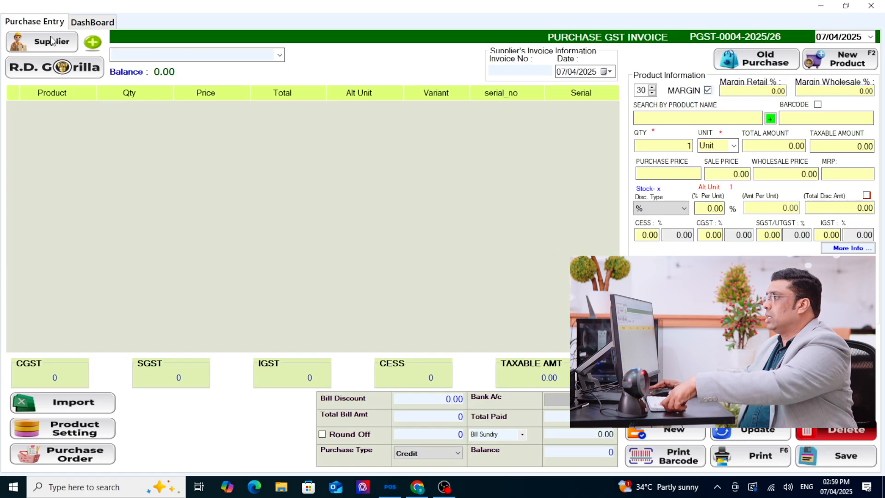
left_click(103, 83)
double_click(216, 147)
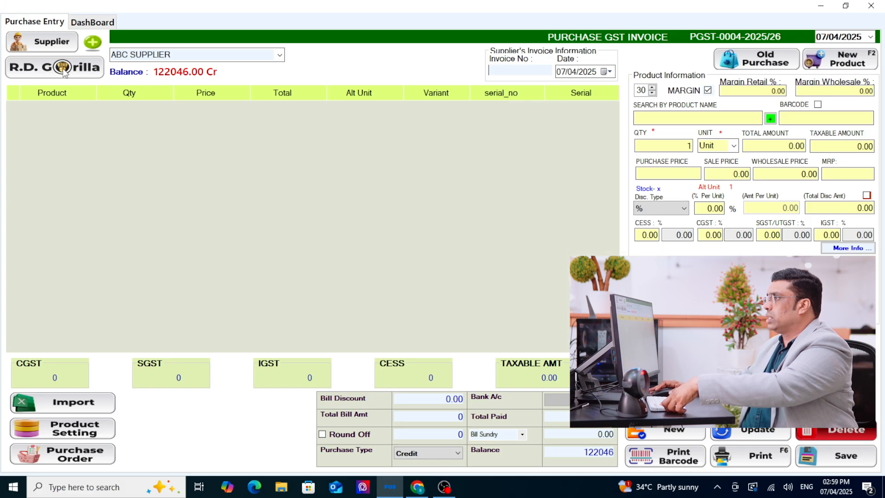
left_click(115, 72)
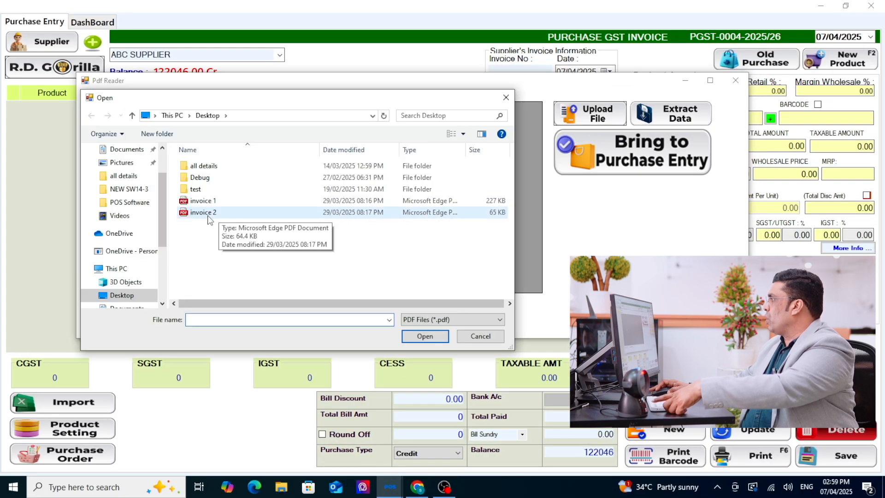
double_click(217, 213)
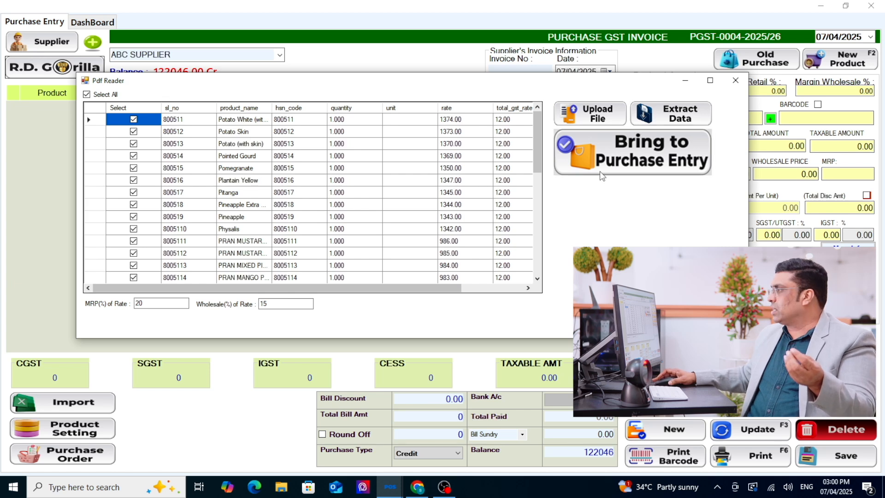
- Review the extracted invoice items, set the MRP percentage of rate to 30 and bring the items to the purchase entry
scroll(376, 187, "down", 5)
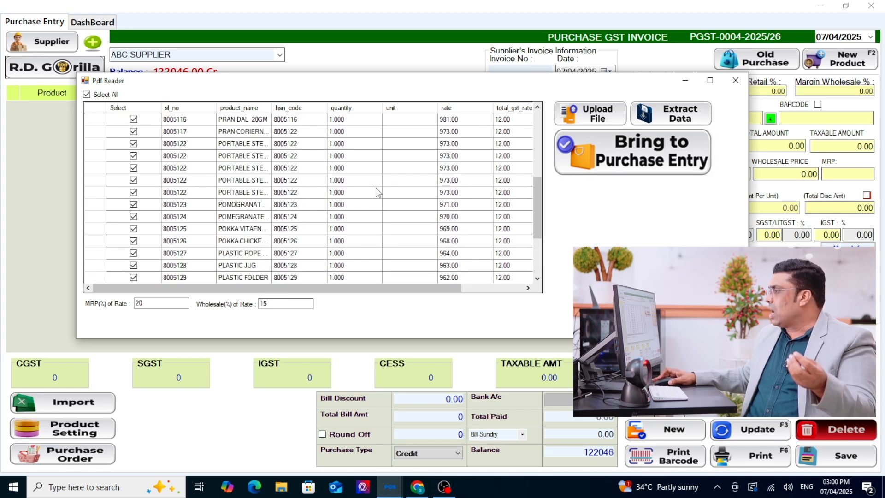
scroll(376, 187, "up", 4)
scroll(376, 187, "down", 7)
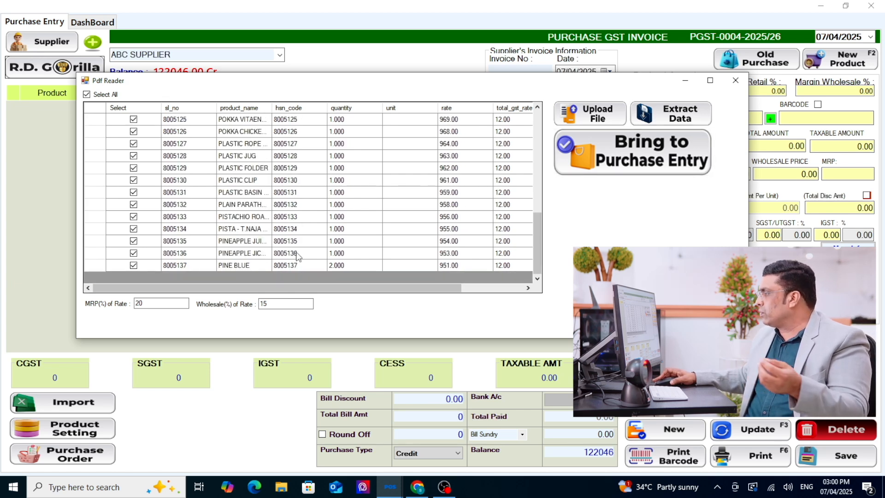
left_click_drag(364, 291, 290, 254)
scroll(311, 215, "up", 5)
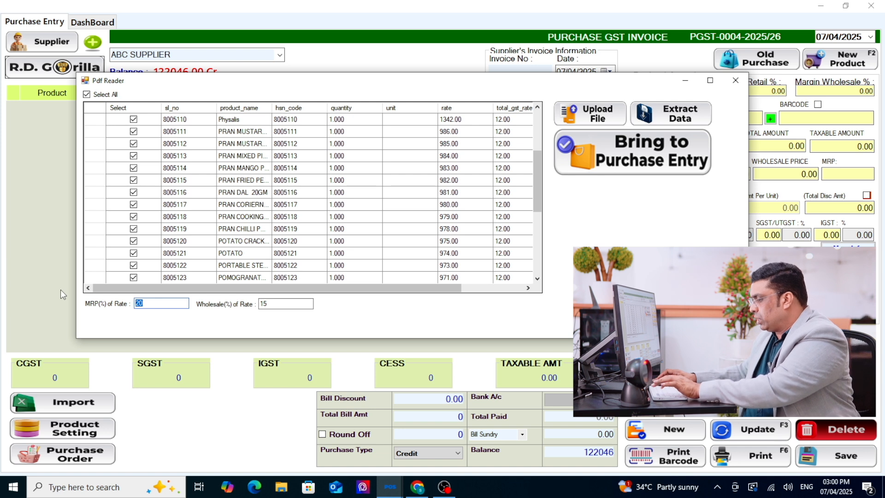
type("30")
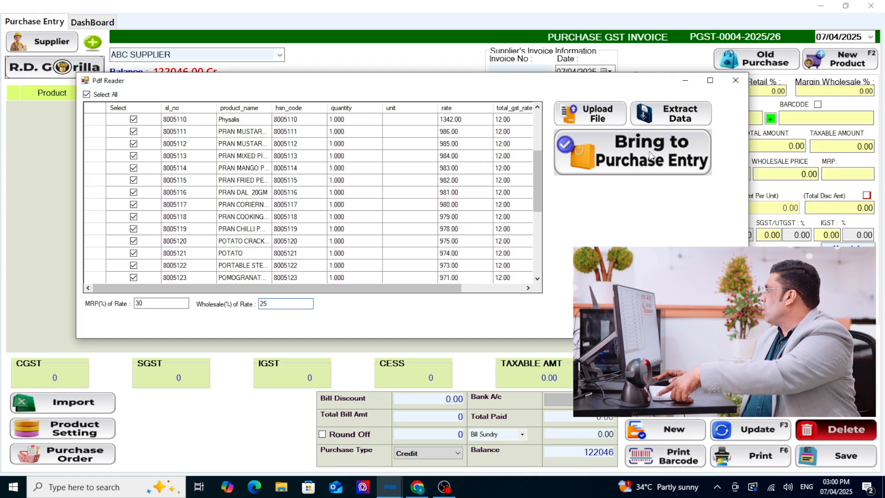
left_click(650, 156)
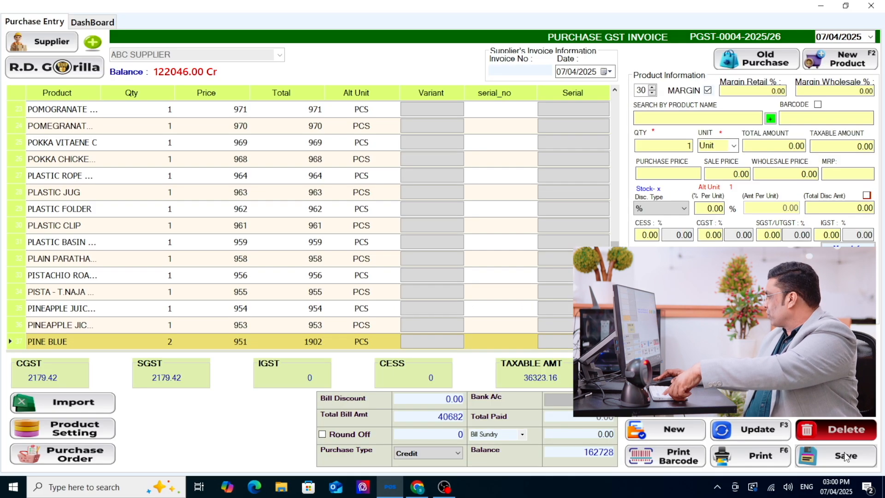
- Save the imported purchase invoice and close the purchase entry
left_click(806, 419)
left_click(470, 283)
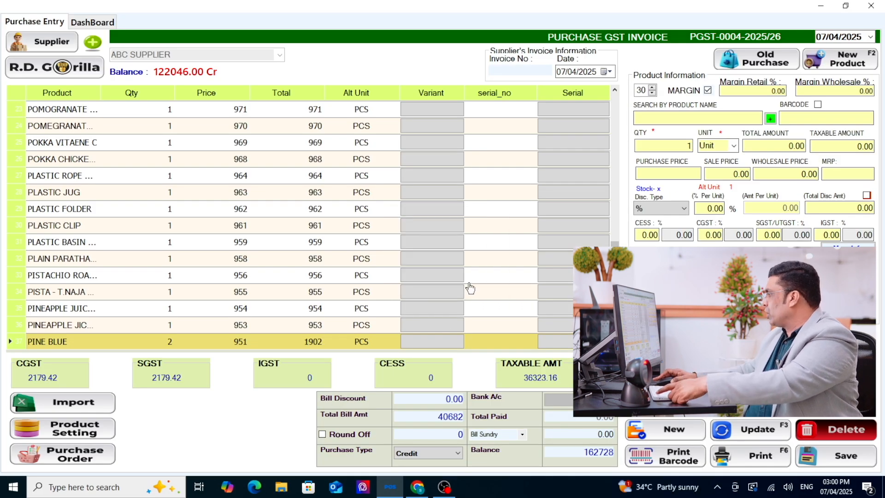
left_click(880, 5)
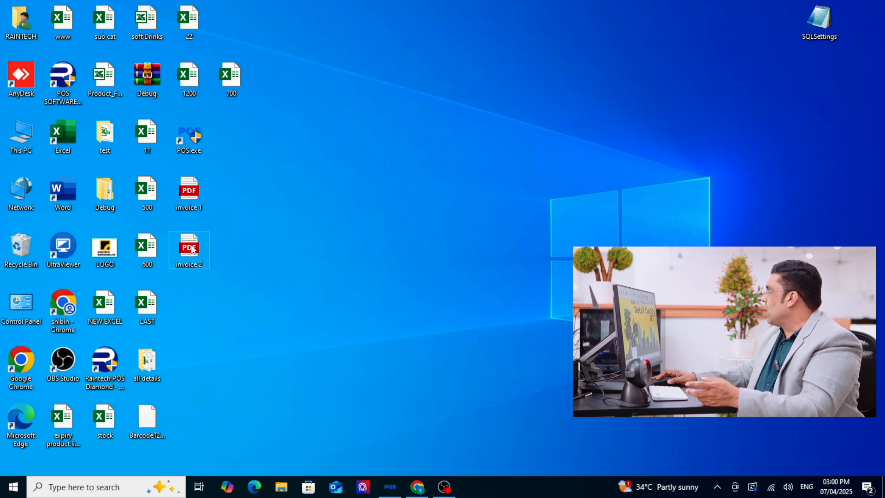
- Open the invoice 2 PDF from the desktop, compare its items, tax columns and totals with the imported purchase, and close it
double_click(193, 250)
scroll(428, 327, "up", 3)
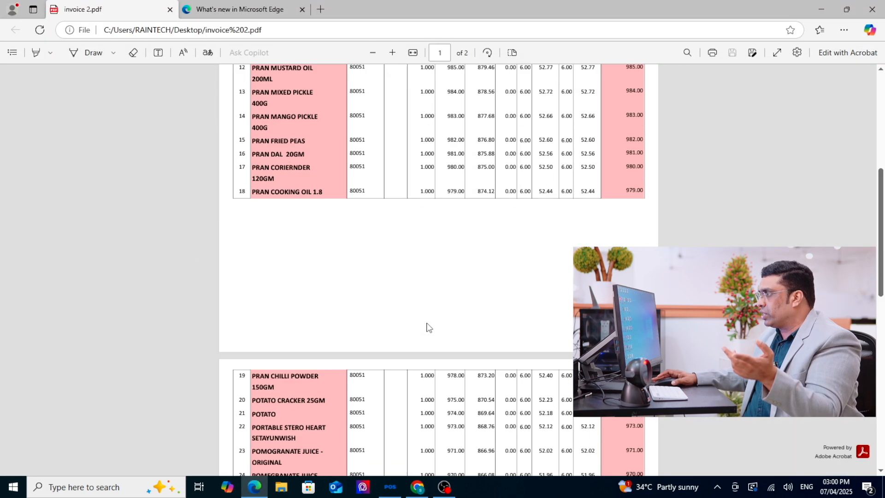
scroll(428, 327, "up", 8)
scroll(428, 295, "down", 3)
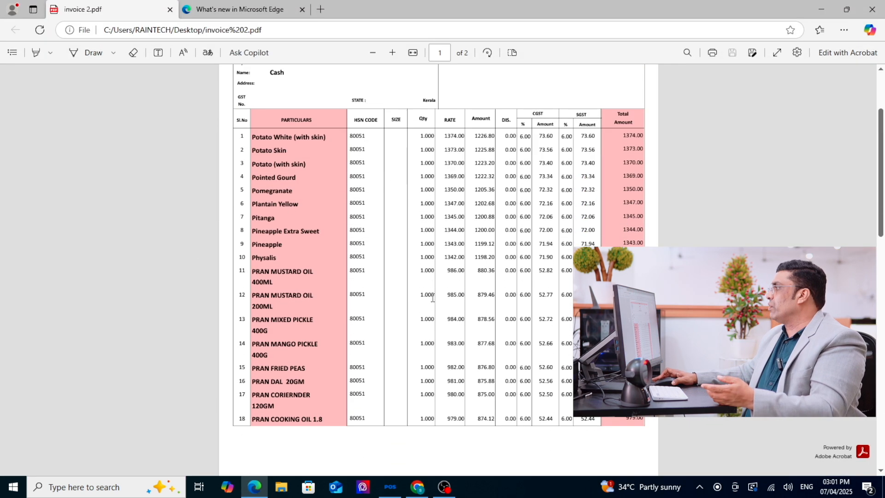
scroll(428, 295, "up", 3)
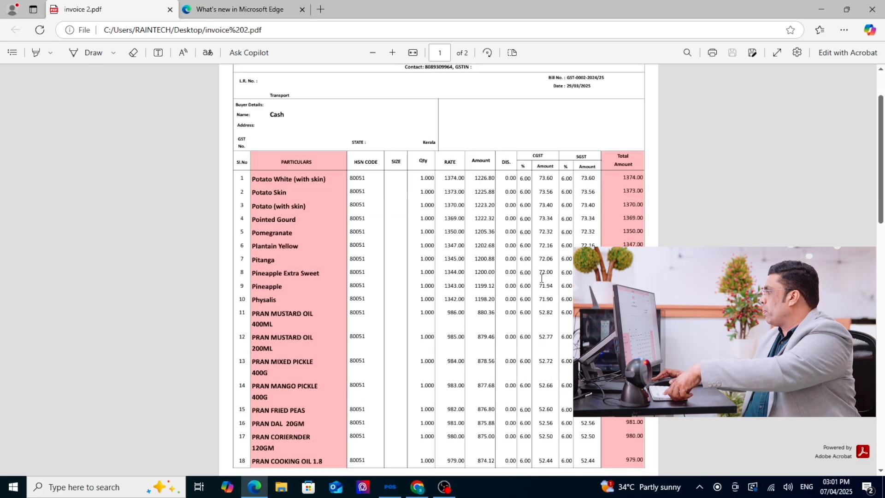
scroll(539, 288, "down", 15)
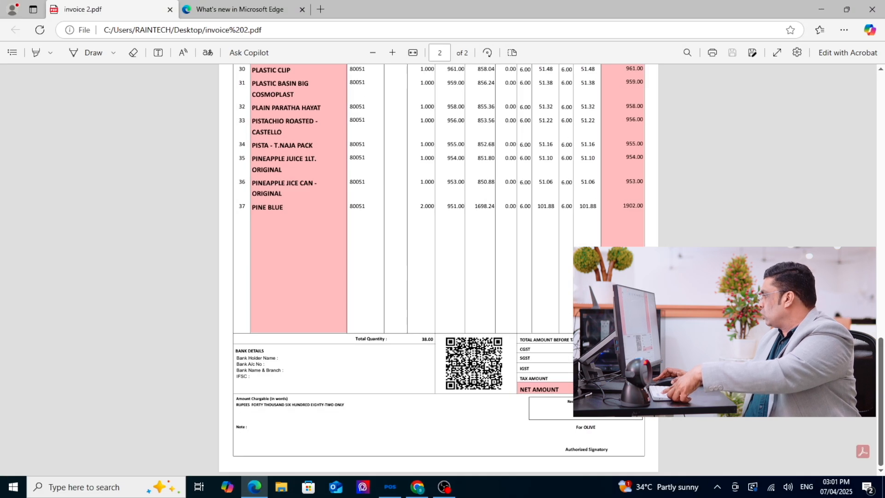
scroll(438, 253, "up", 2)
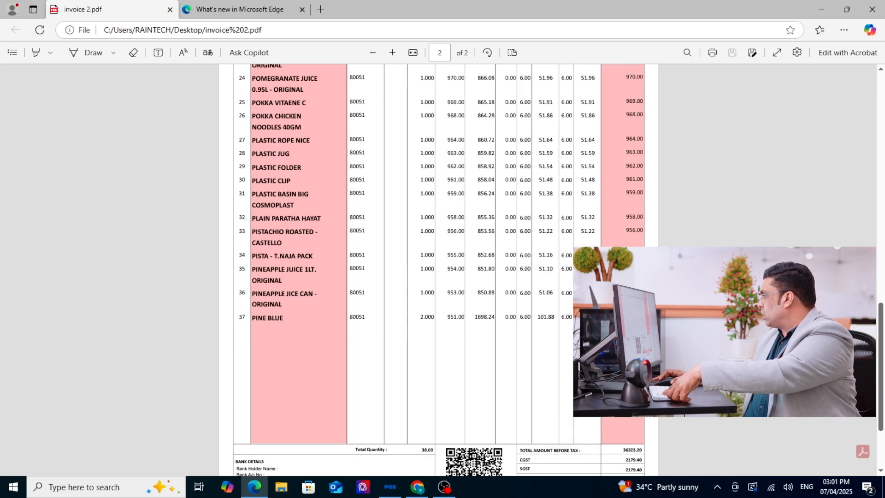
left_click(872, 10)
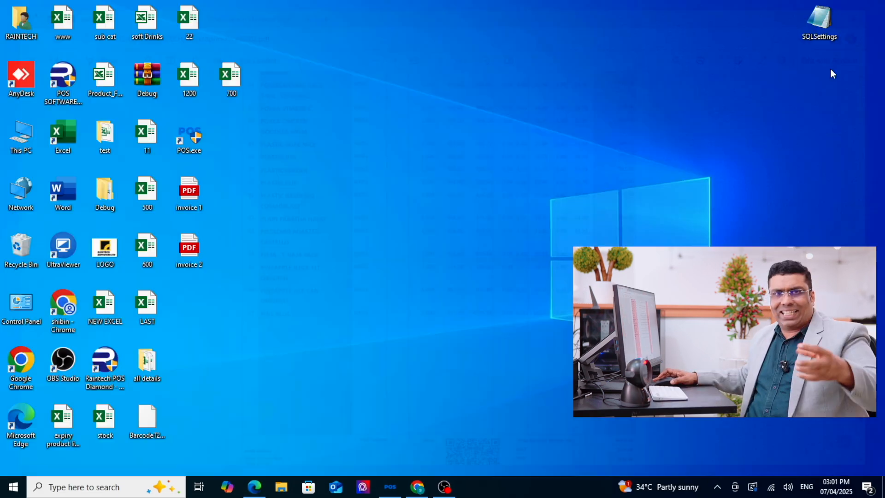